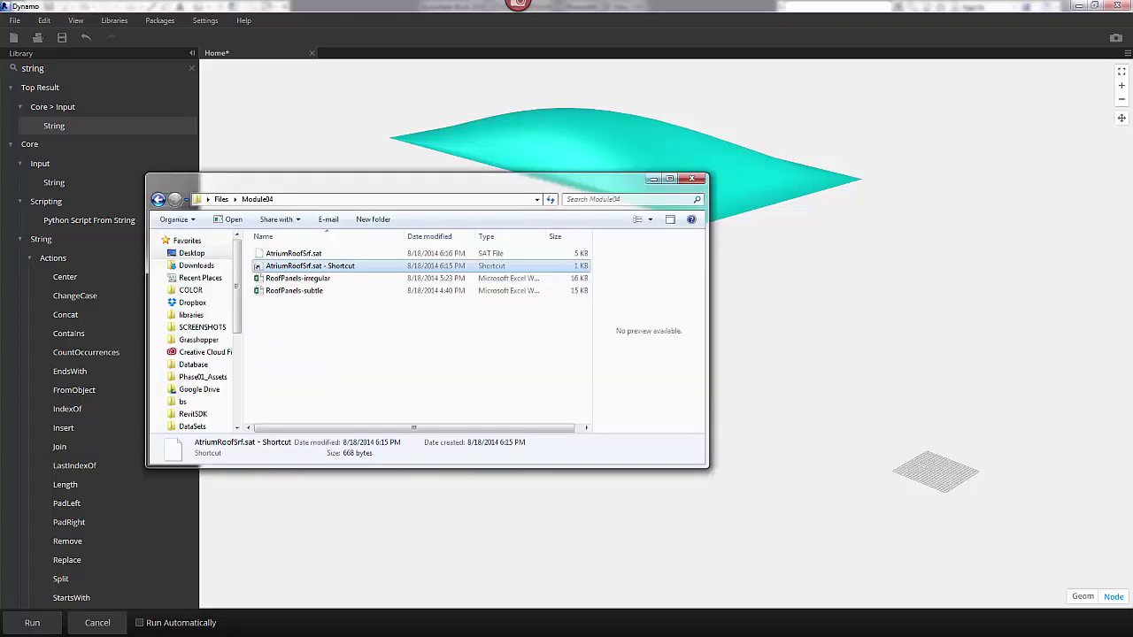
Open the RoofPanels-subtle workbook from the Module04 file list in Excel.
left_click(342, 354)
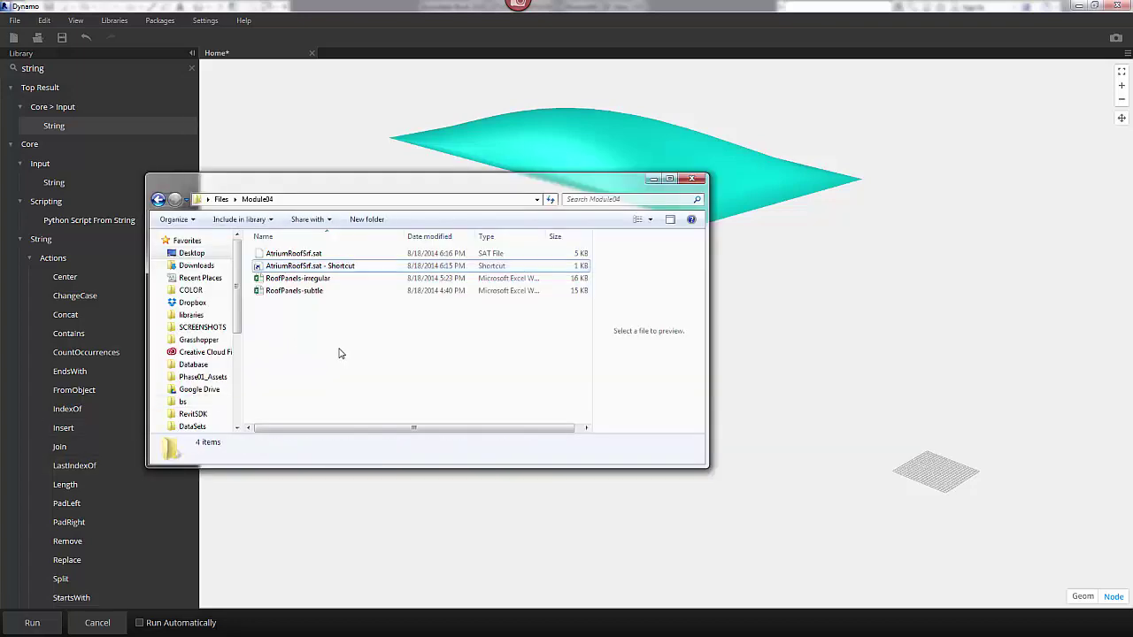
left_click(305, 282)
left_click(305, 295)
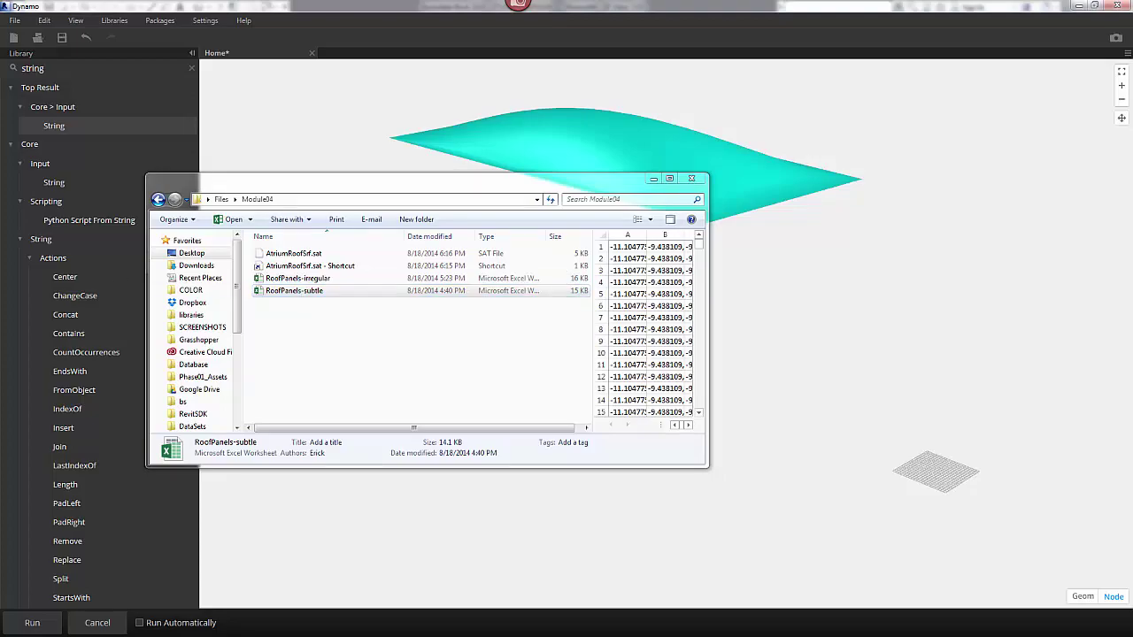
Widen columns A–E equally so the coordinate triples are fully readable.
scroll(314, 433, "down", 15)
scroll(314, 435, "down", 1)
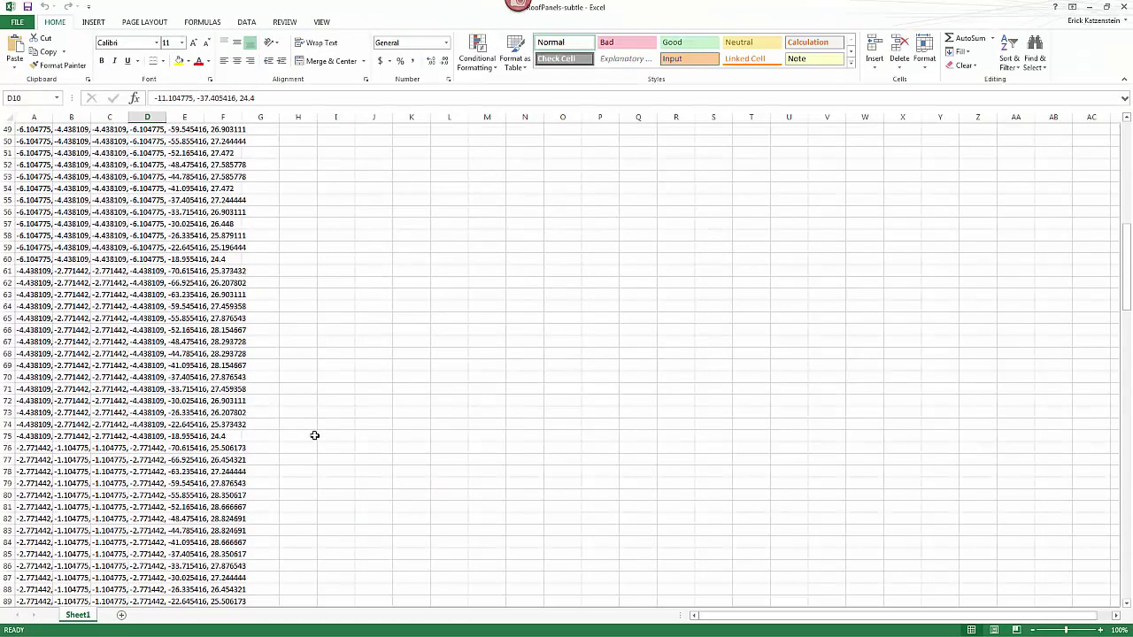
scroll(230, 433, "down", 8)
scroll(230, 433, "down", 3)
scroll(230, 434, "down", 7)
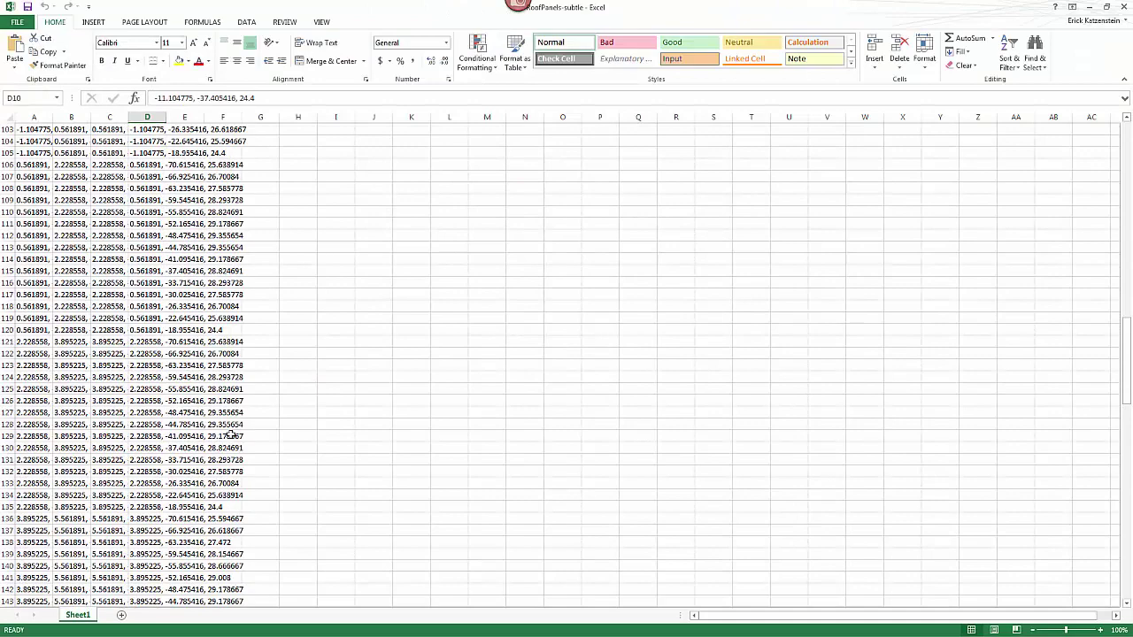
mouse_move(1127, 423)
left_mouse_down()
mouse_move(1128, 513)
mouse_move(1128, 141)
left_mouse_up()
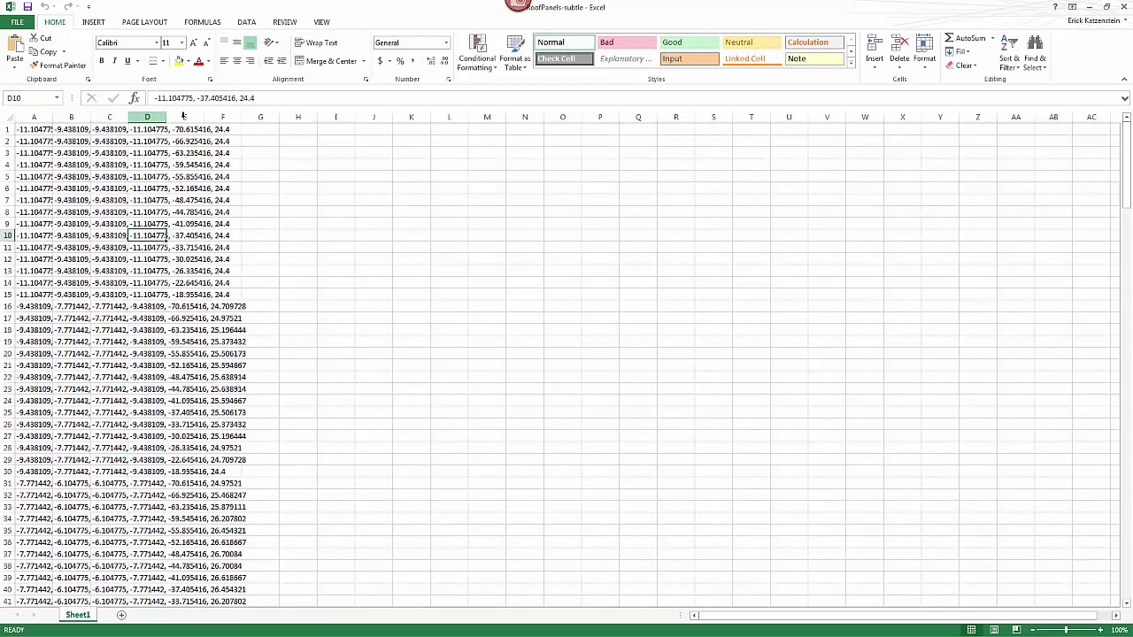
left_click_drag(183, 116, 36, 116)
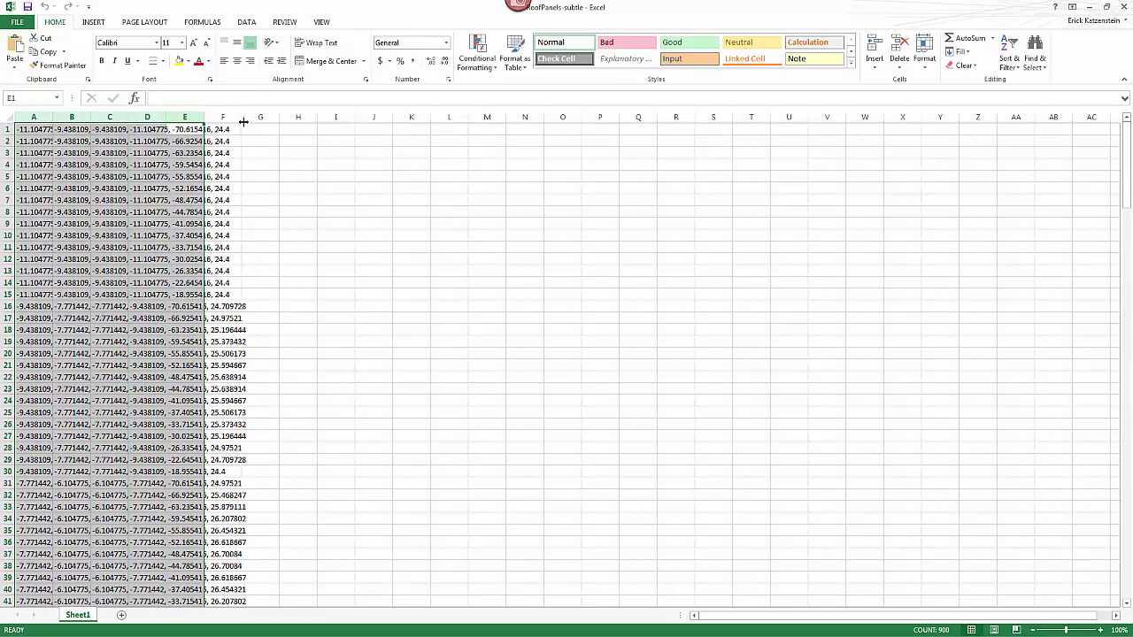
left_click_drag(205, 117, 311, 118)
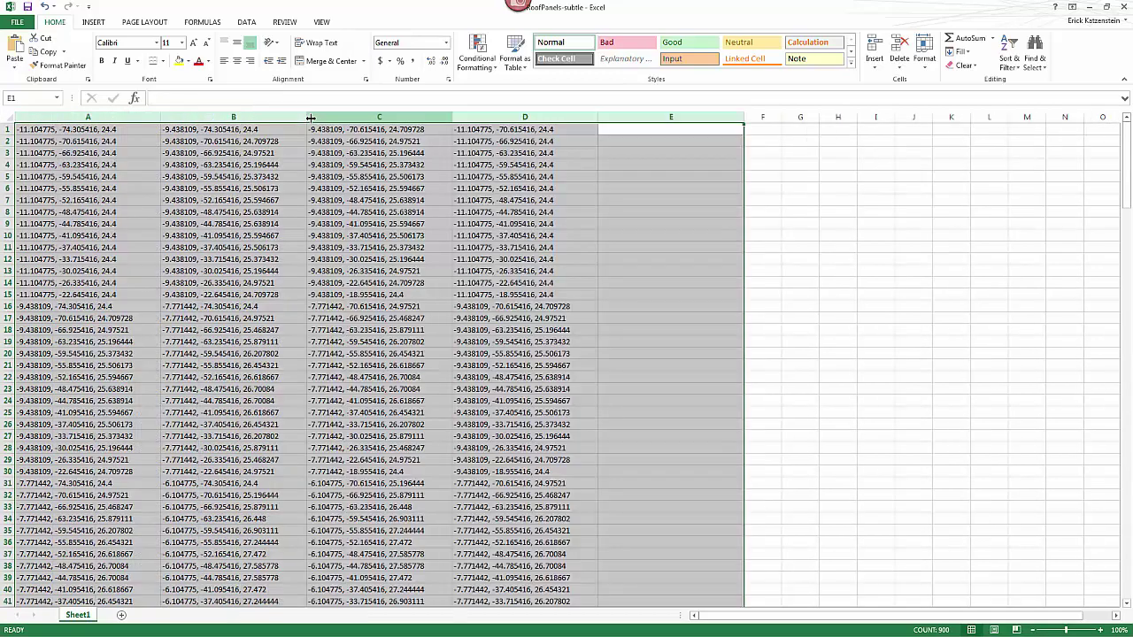
Check the coordinate values in cells A5, B4 and C4, then minimize Excel.
left_click(457, 177)
left_click(115, 177)
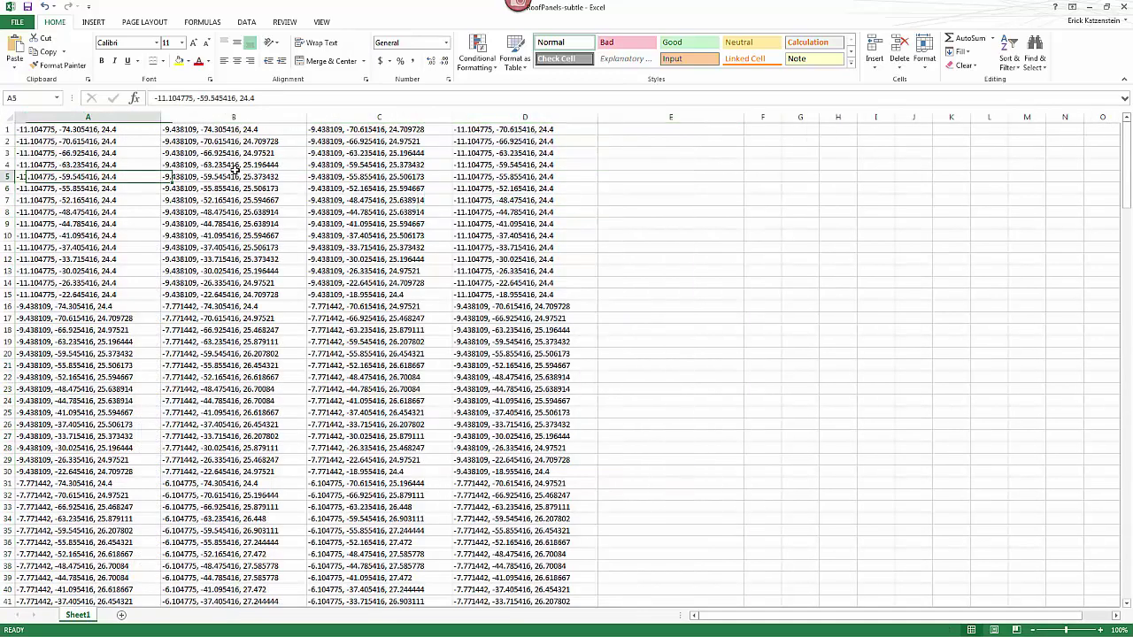
left_click(235, 166)
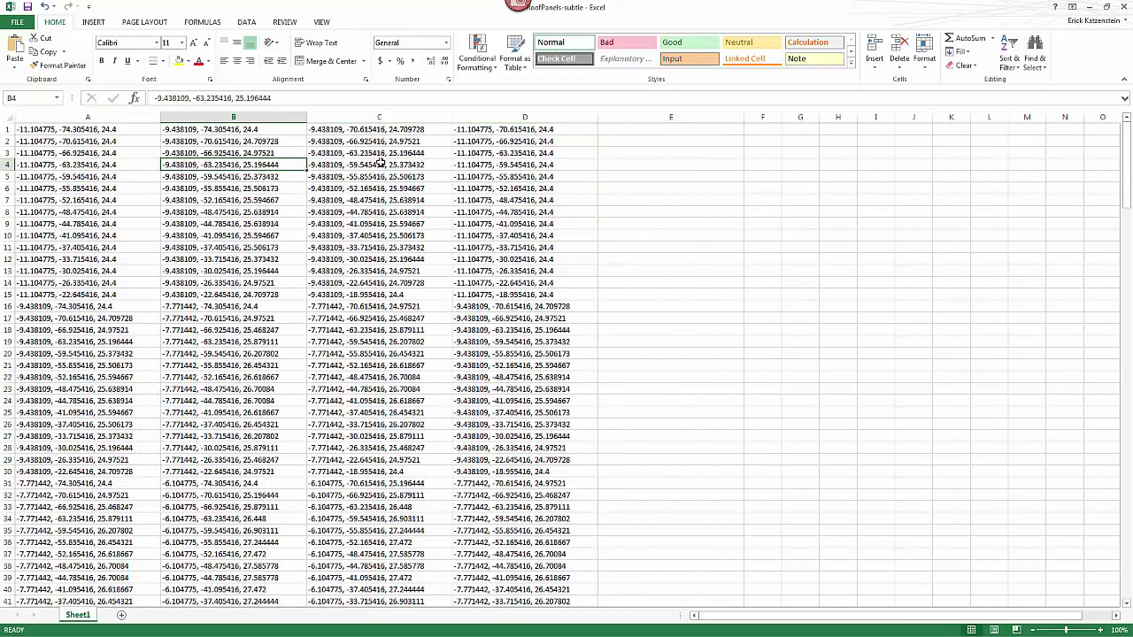
left_click(380, 164)
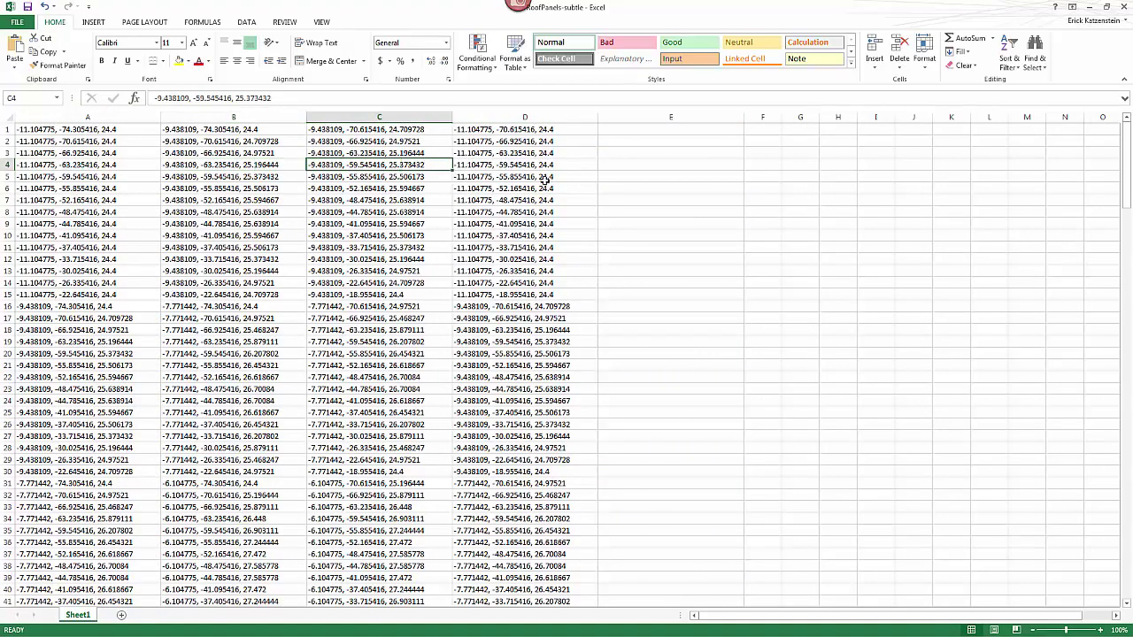
left_click(1093, 10)
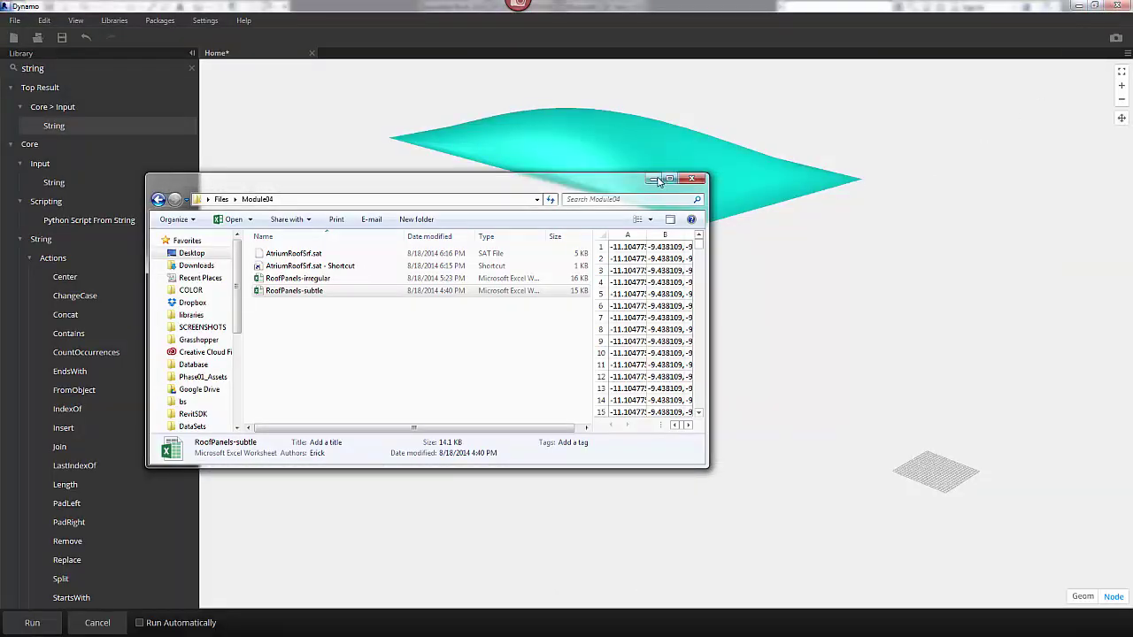
Create a shortcut to RoofPanels-subtle in the Module04 folder.
left_click(653, 180)
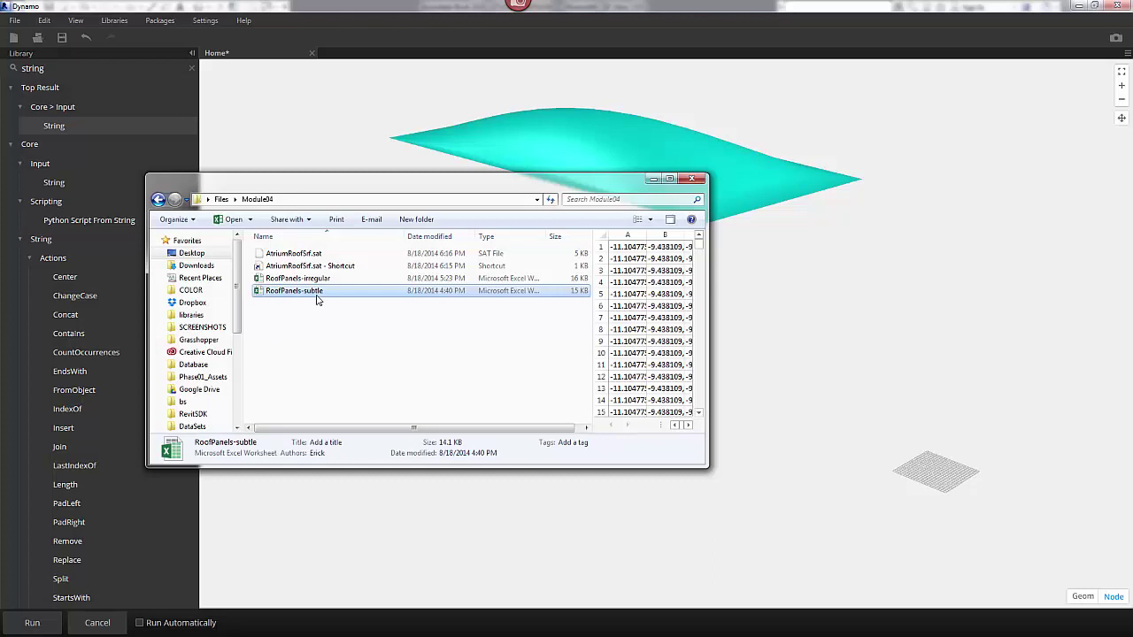
right_click(303, 297)
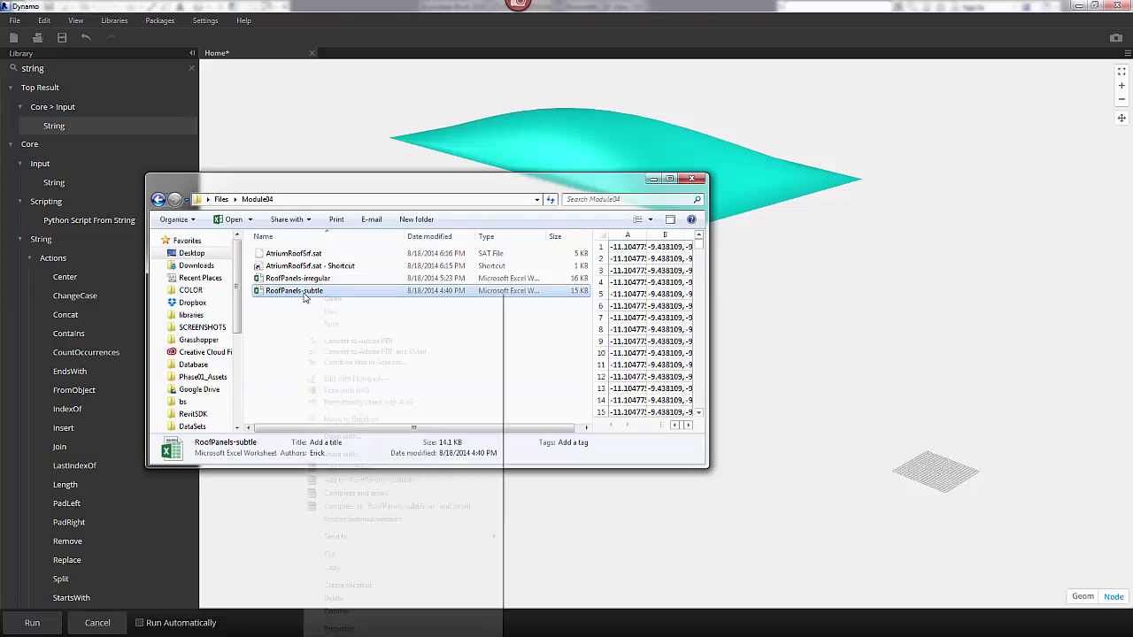
left_click(354, 585)
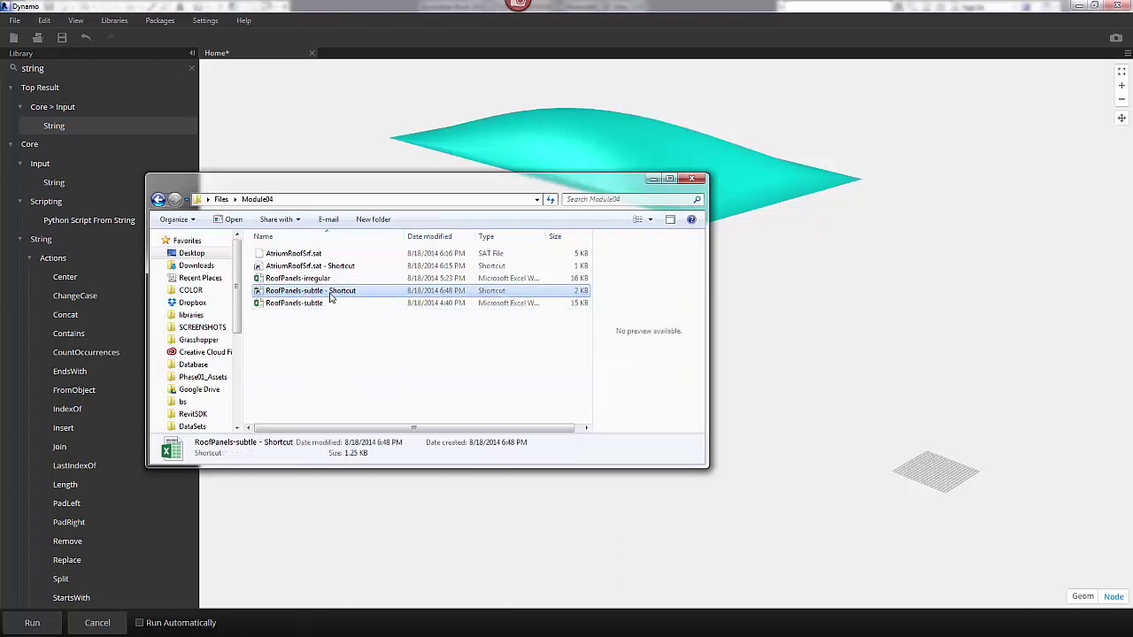
View the shortcut's Properties to read the workbook's full target path.
right_click(330, 298)
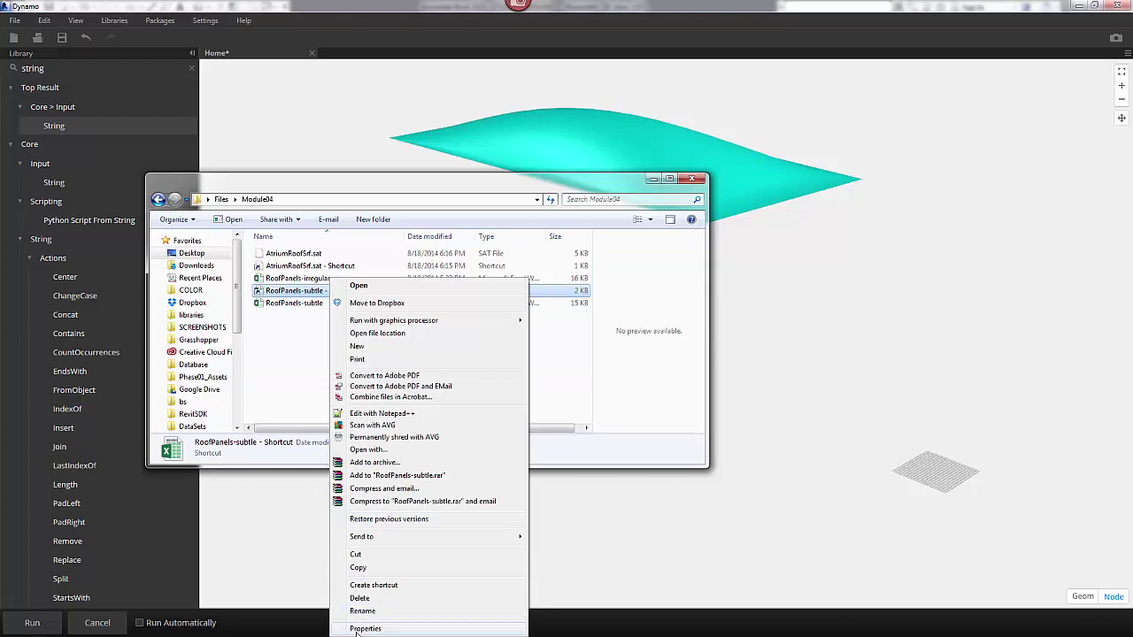
left_click(365, 628)
left_click(534, 302)
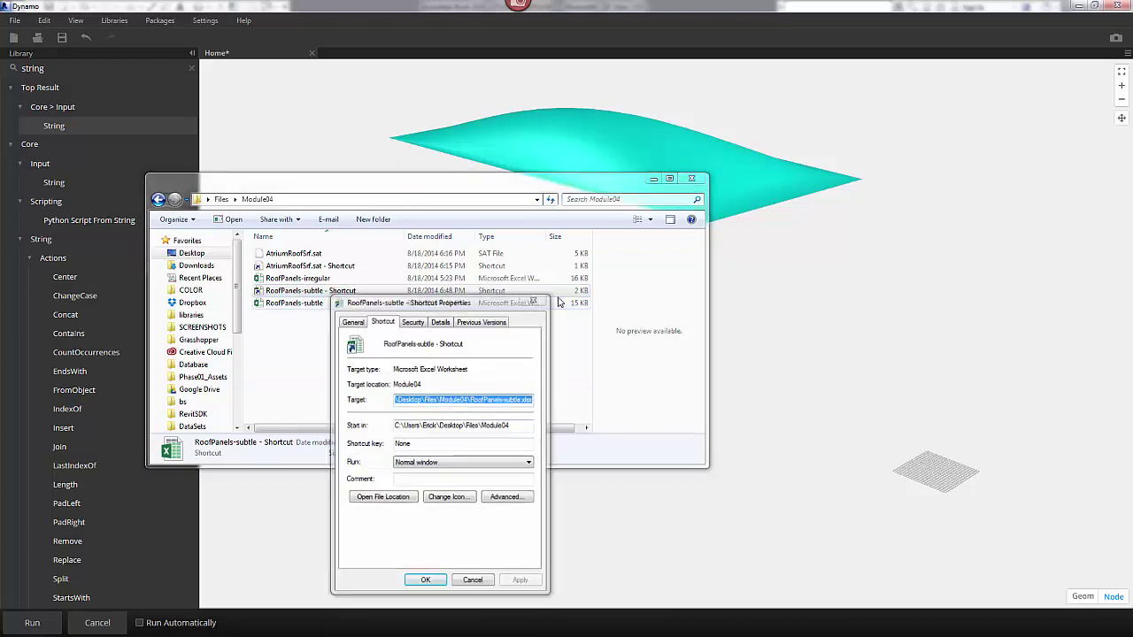
Snap Dynamo to the right half and add a String node holding the pasted xlsx path.
left_click(887, 239)
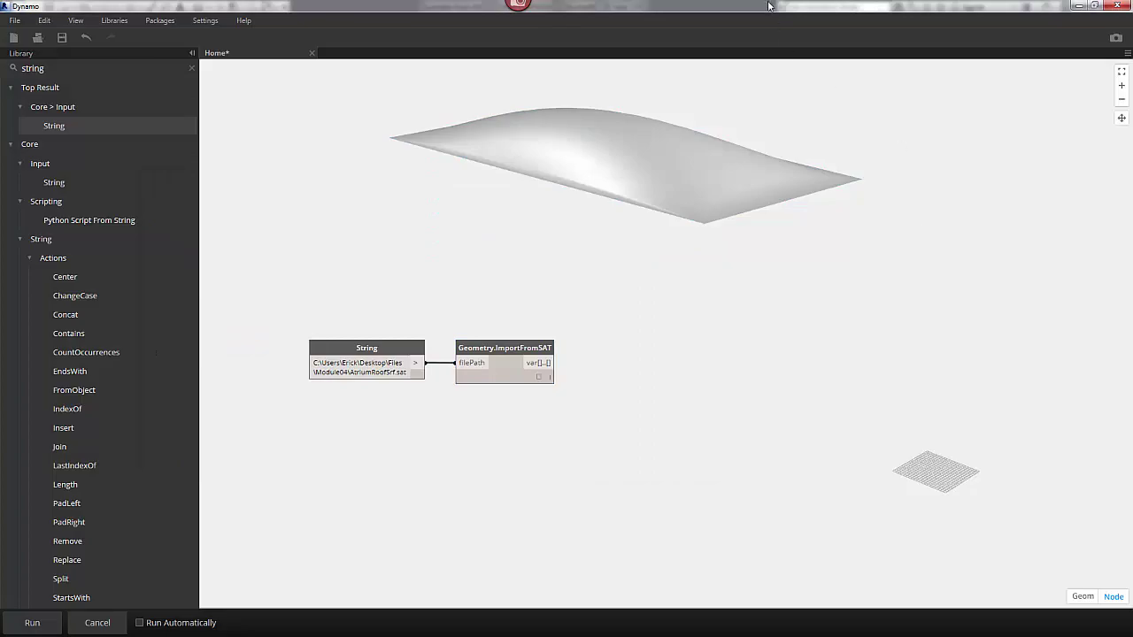
left_click_drag(770, 7, 1124, 121)
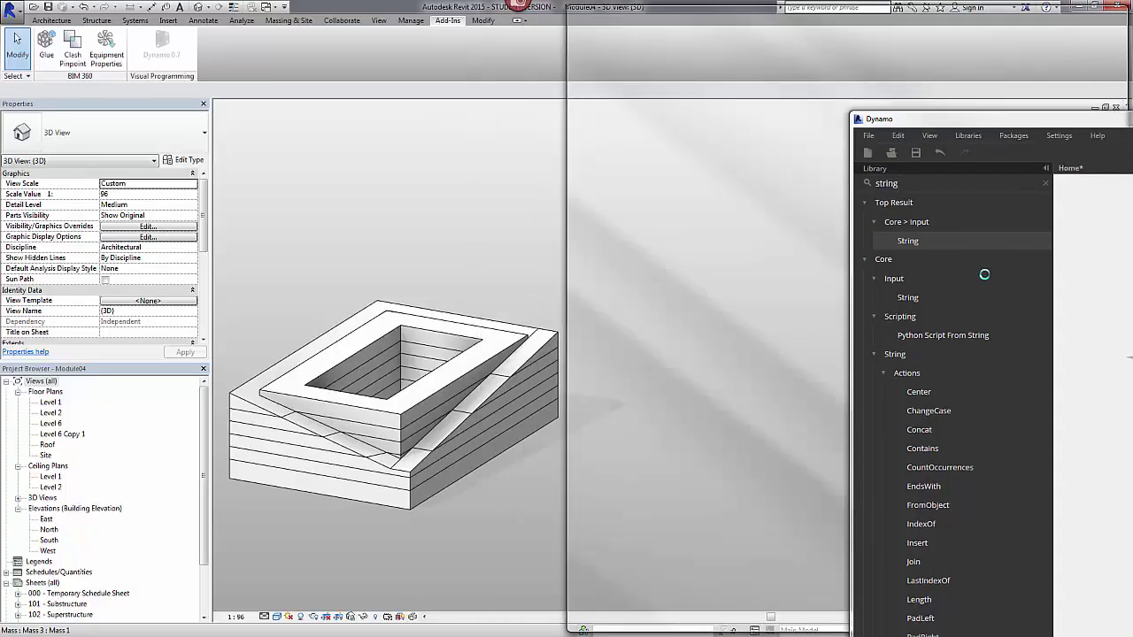
key("super+Right")
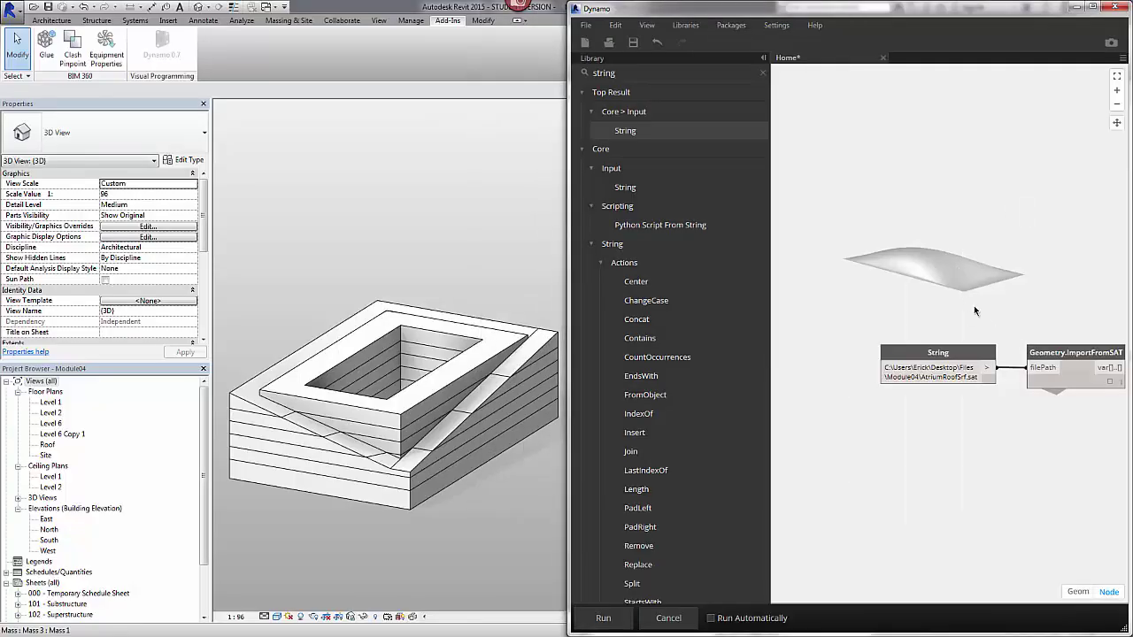
left_click(625, 131)
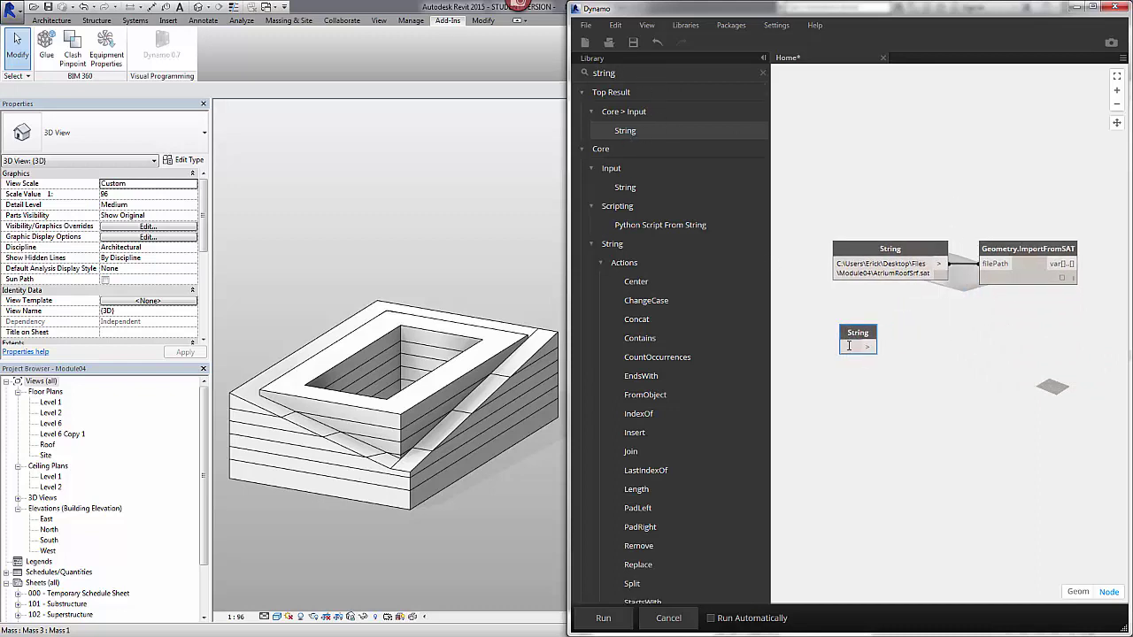
left_click(849, 345)
type("C:\\Users\\Erick\\Desktop\\Files\\Module04\\RoofPanels-subtle.xlsx")
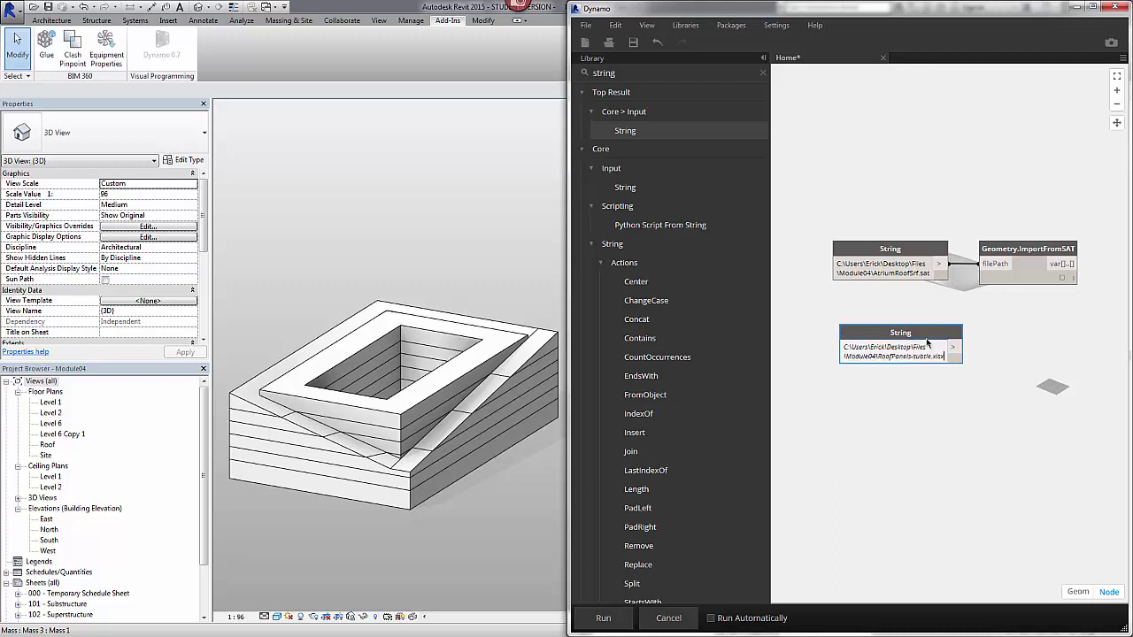
left_click(961, 314)
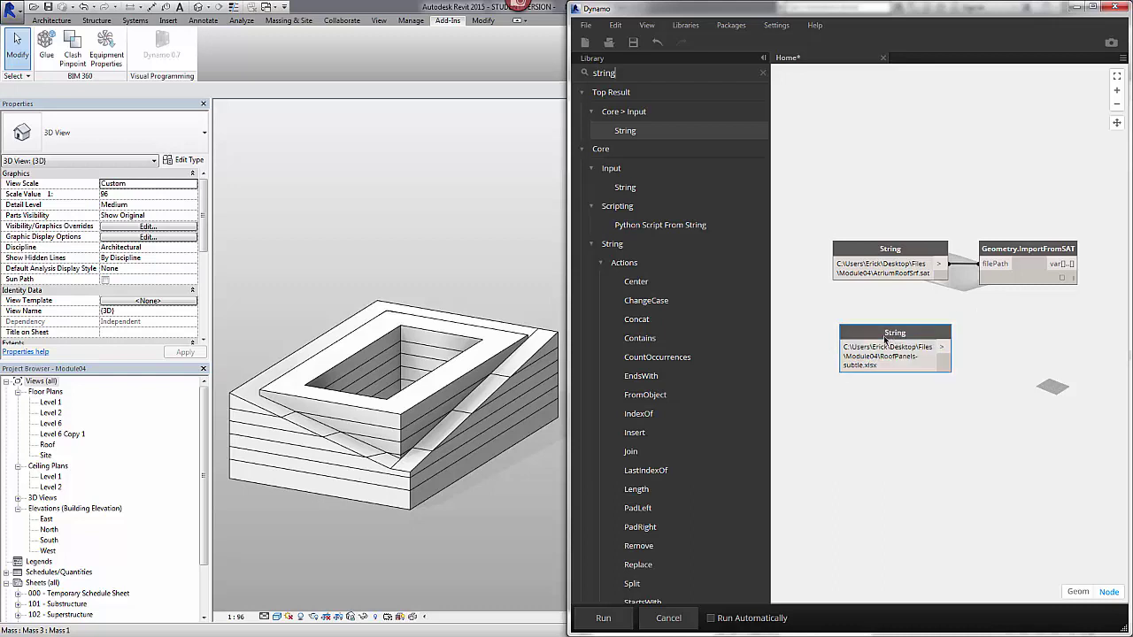
left_click_drag(884, 339, 873, 358)
Delete the old String and Geometry.ImportFromSAT nodes.
left_click_drag(1004, 284, 923, 228)
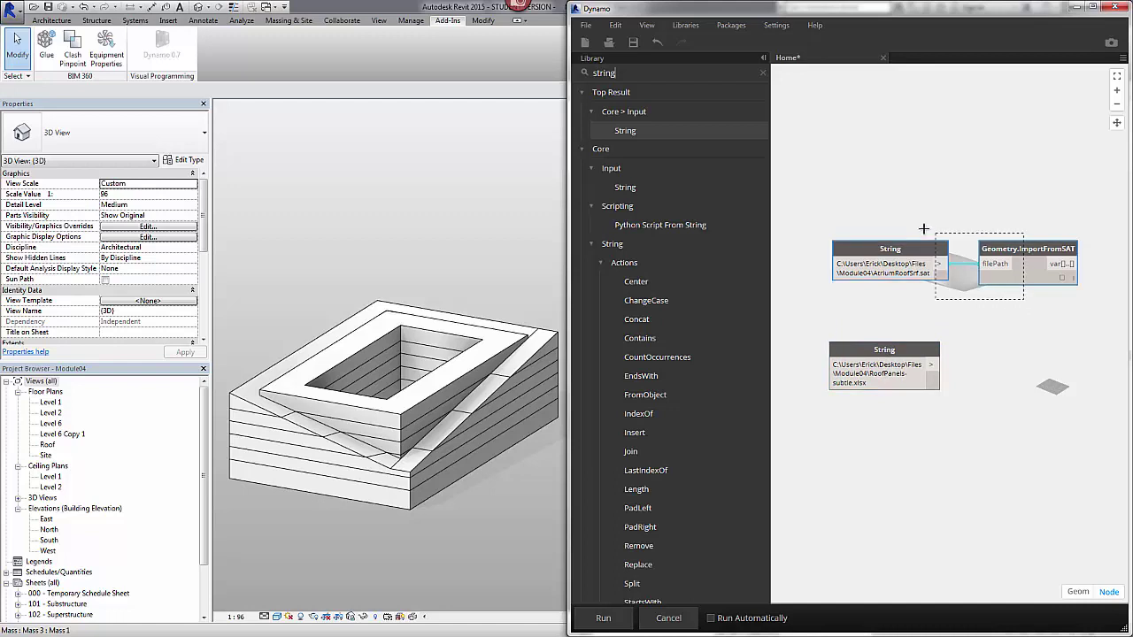
key("Delete")
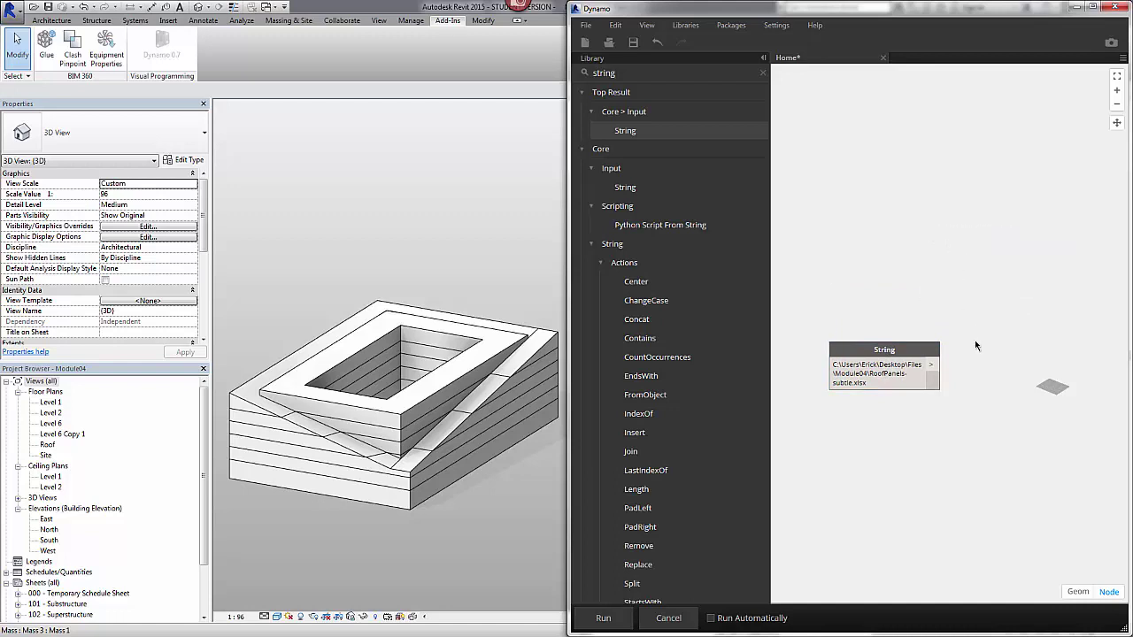
middle_click_drag(974, 339, 955, 203)
scroll(890, 212, "up", 1)
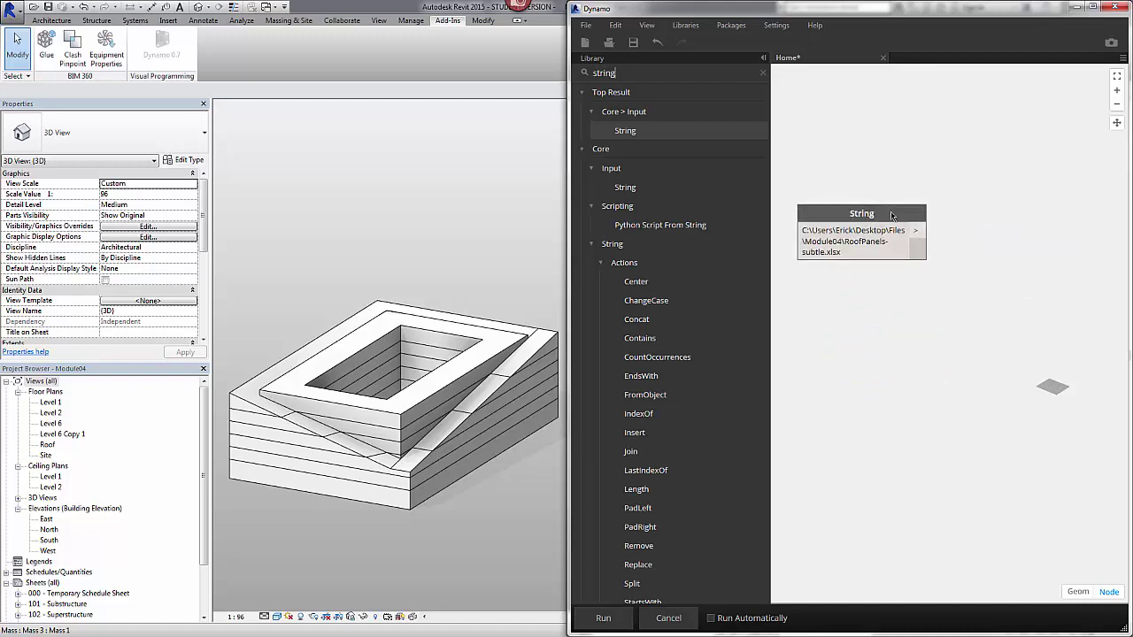
Add an Office > Excel.Read node and wire the xlsx path String into its filePath port.
left_click(764, 75)
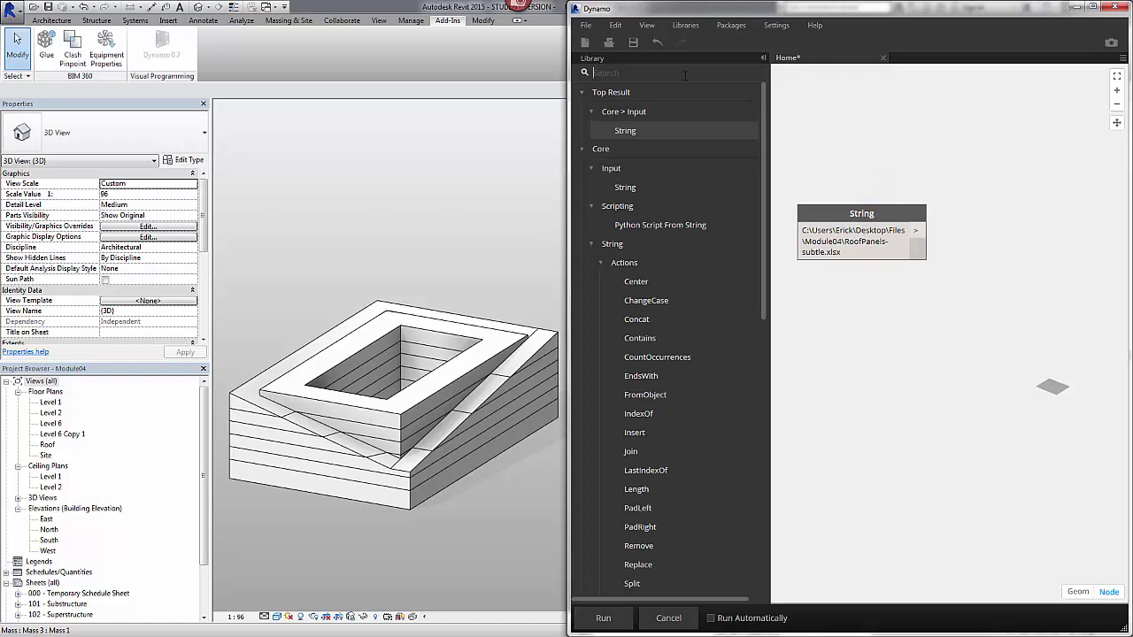
type("cxce")
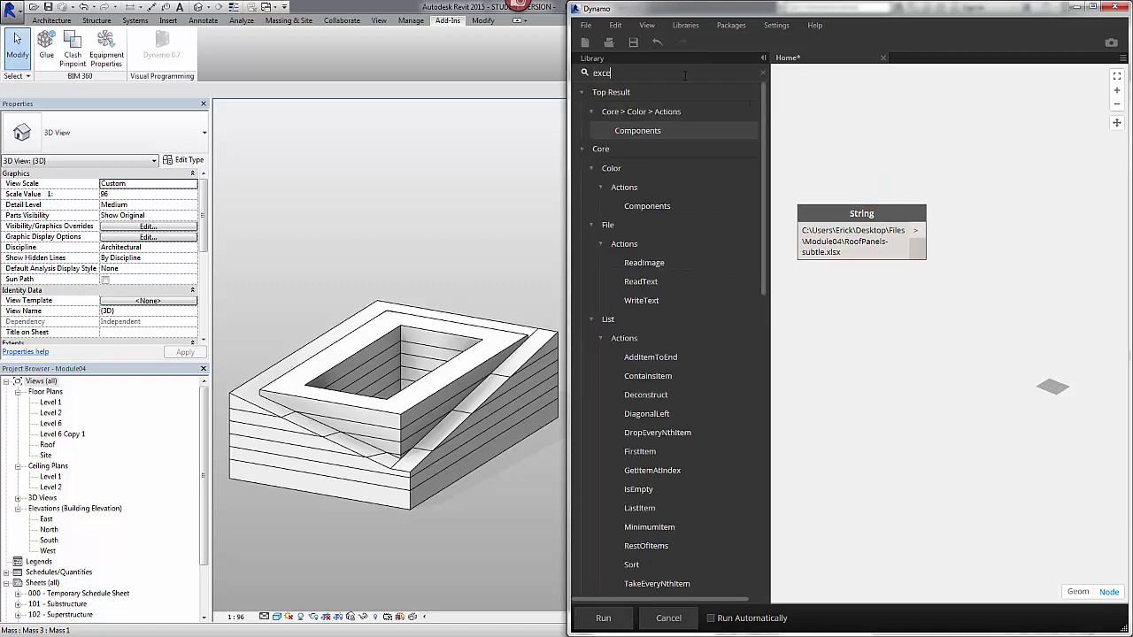
type("l")
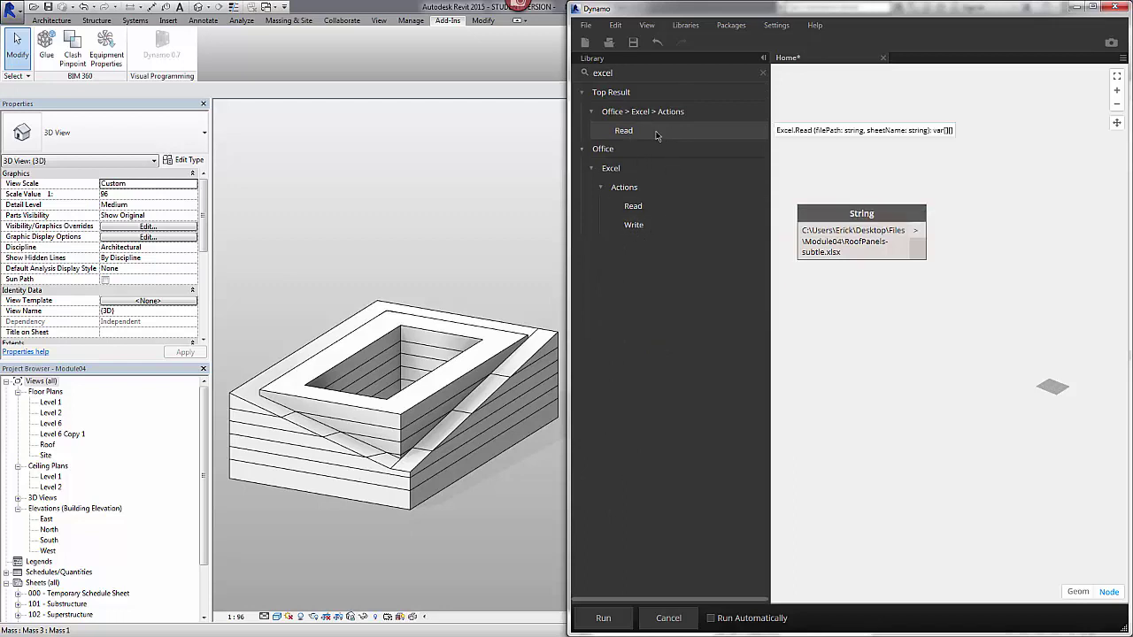
left_click(655, 135)
left_click_drag(984, 341, 1043, 231)
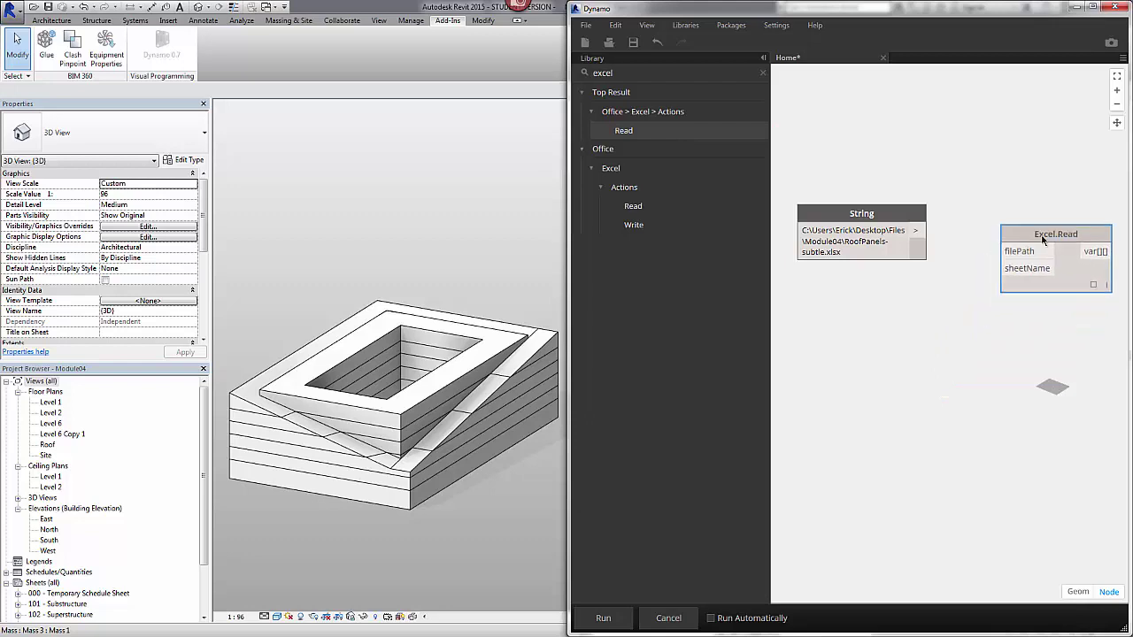
left_click_drag(915, 230, 1014, 248)
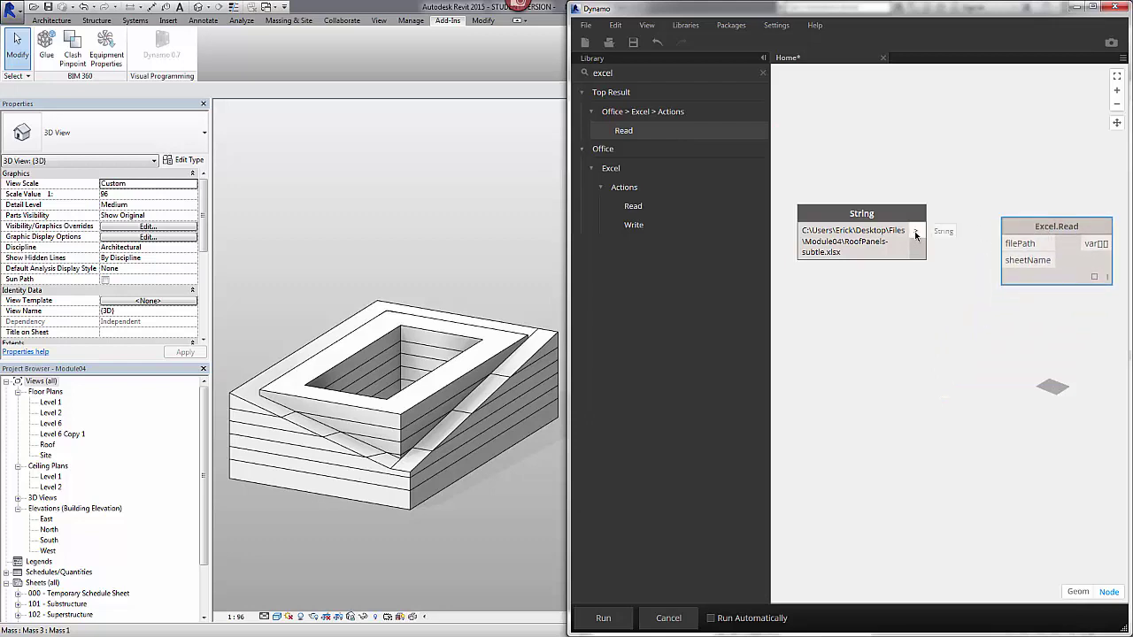
left_click(1011, 246)
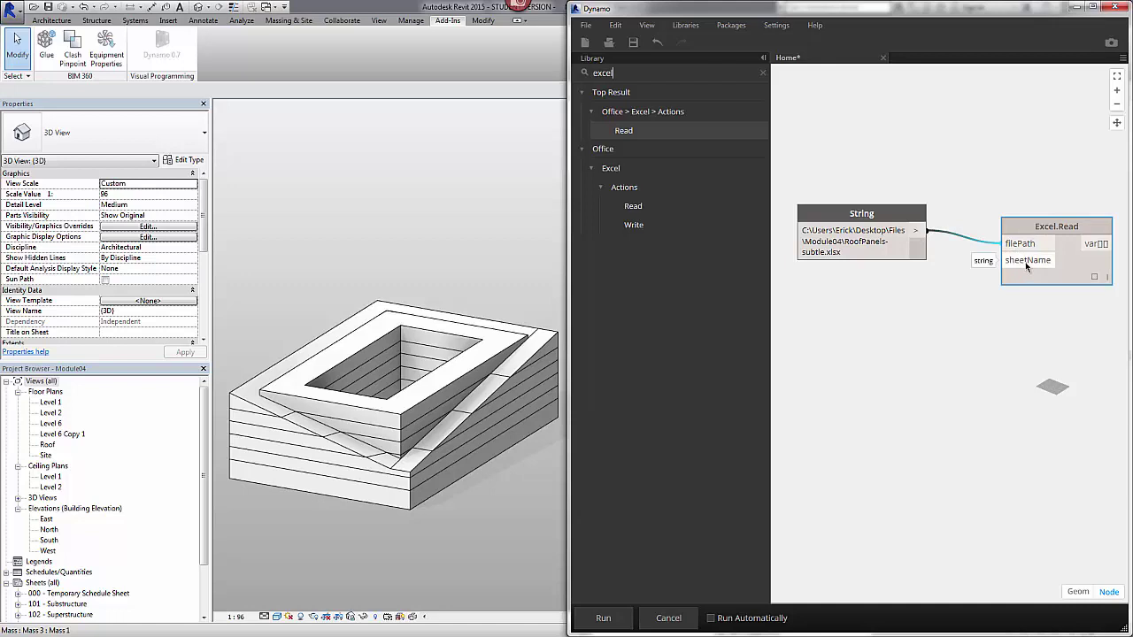
left_click(585, 72)
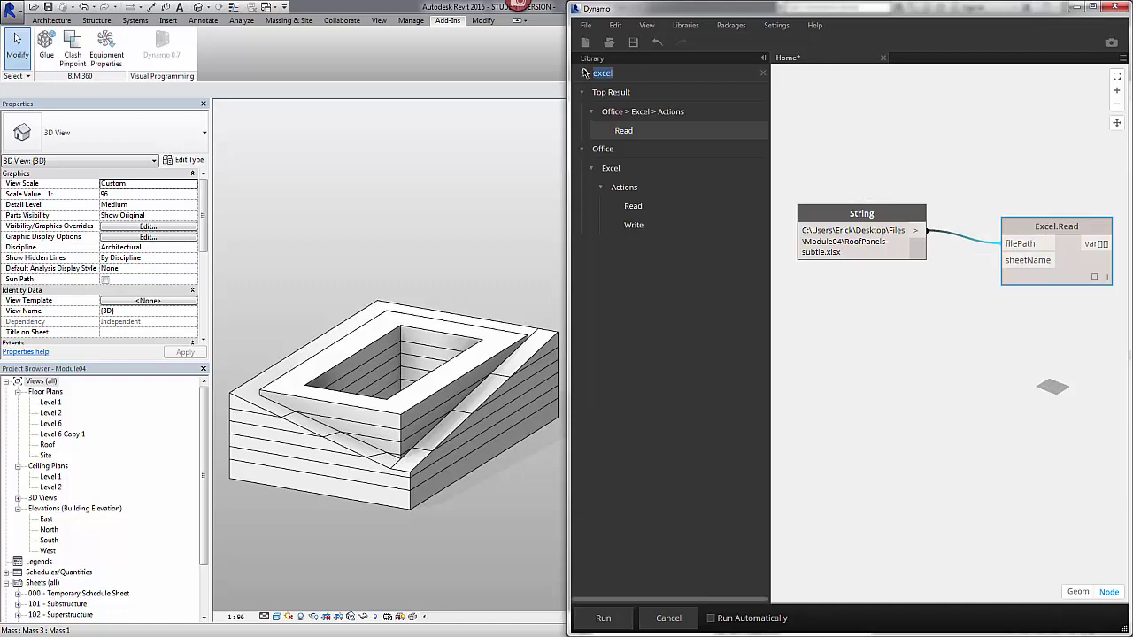
Add a 'Sheet1' String node wired to Excel.Read's sheetName, and run the graph.
type("strin")
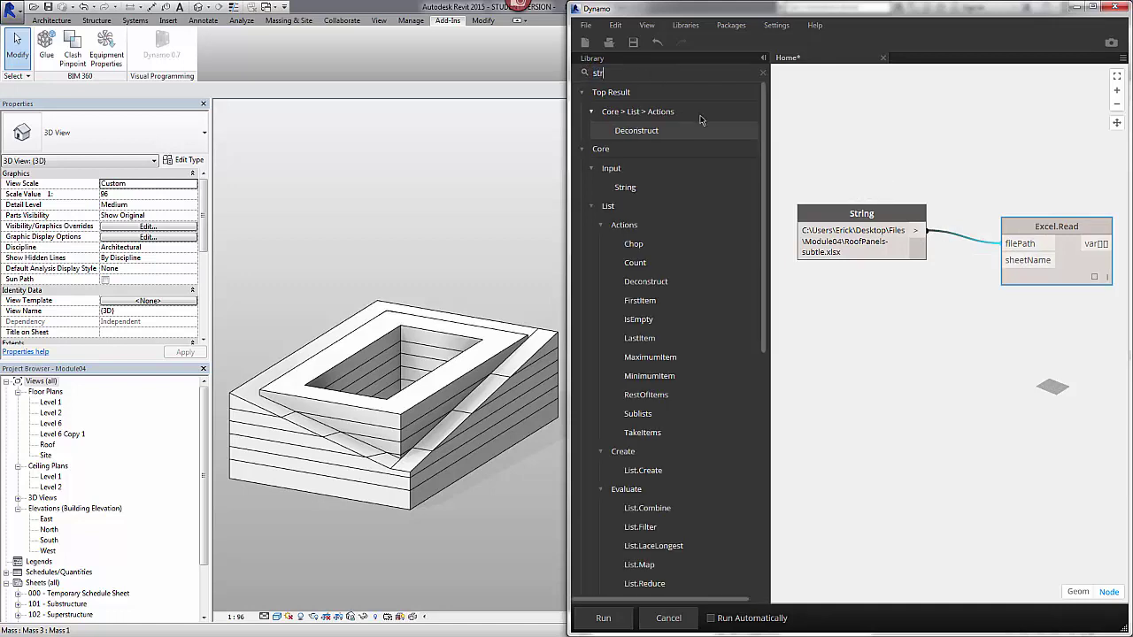
left_click(625, 131)
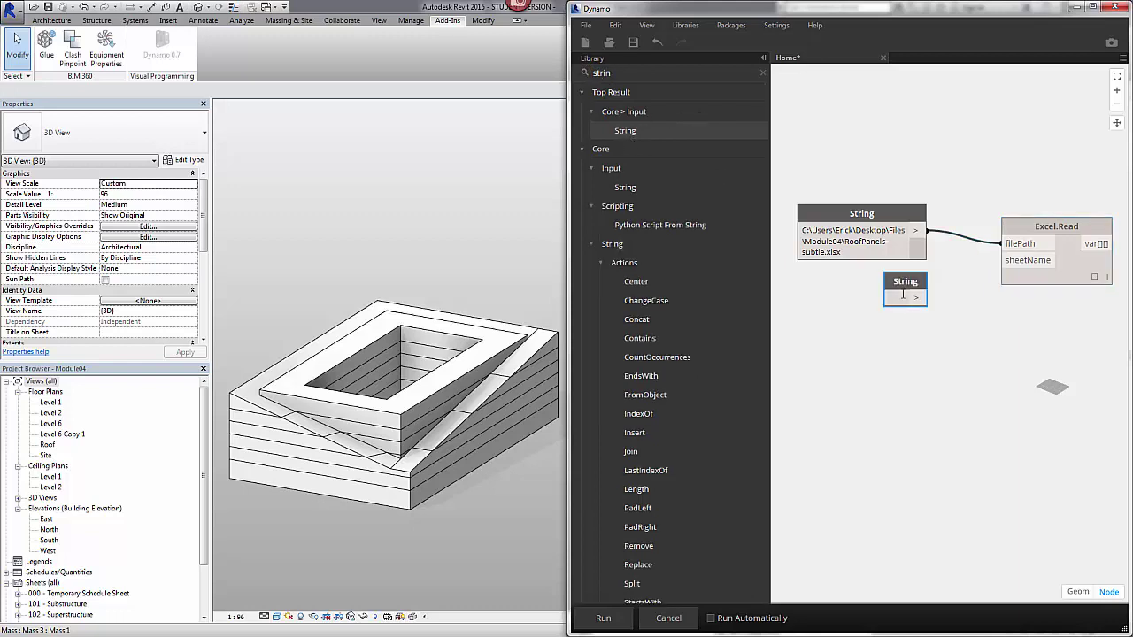
type("Sheet1")
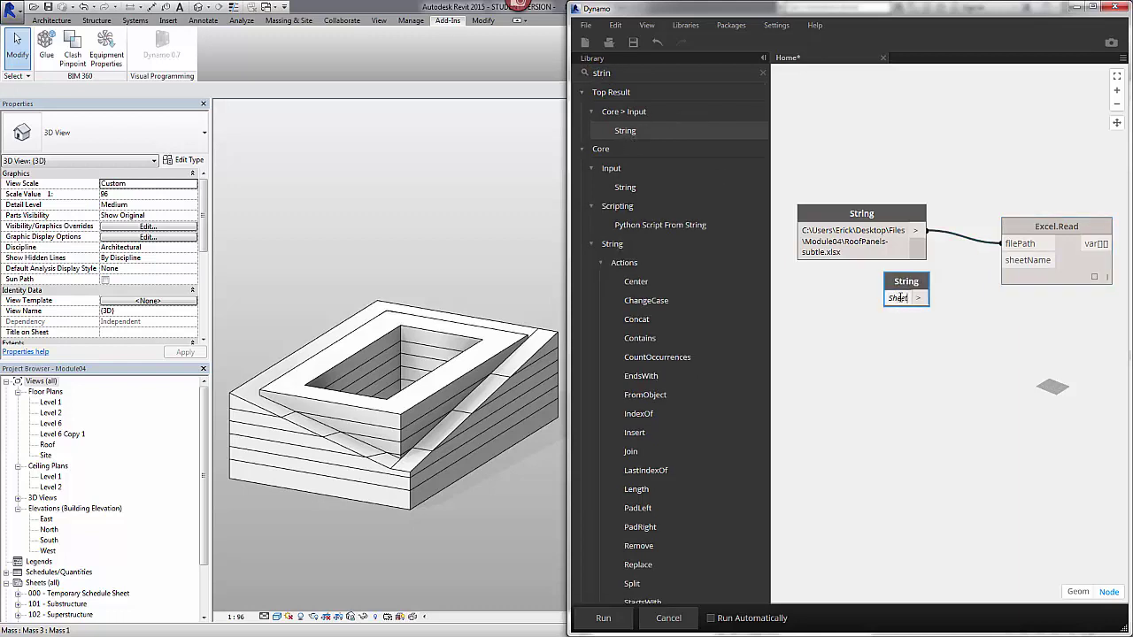
left_click(961, 318)
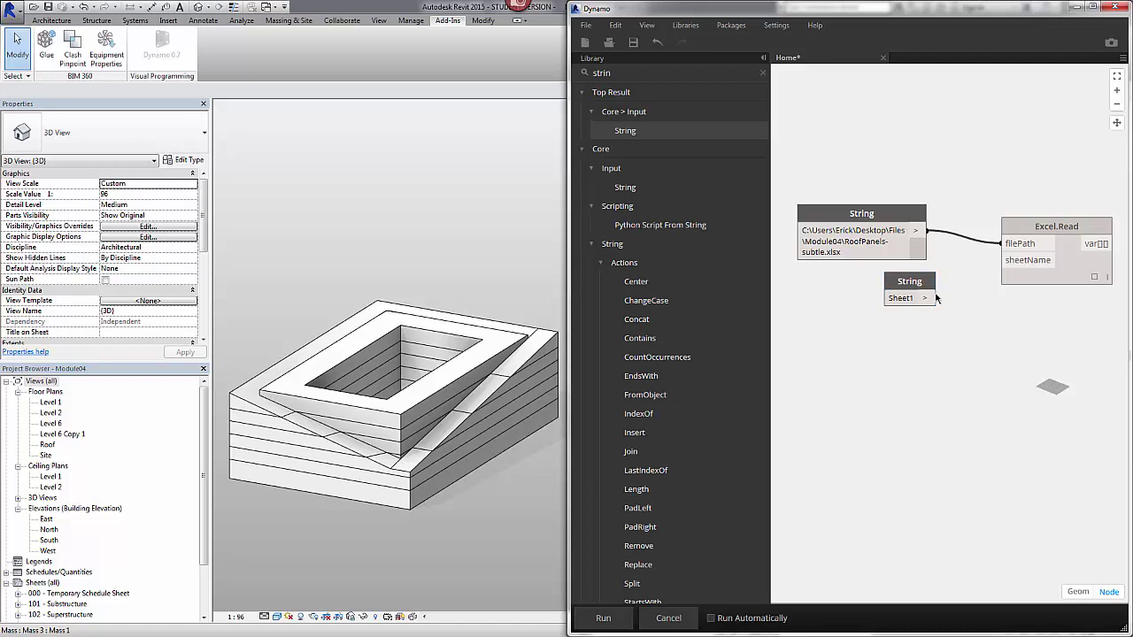
left_click(927, 300)
left_click(1006, 259)
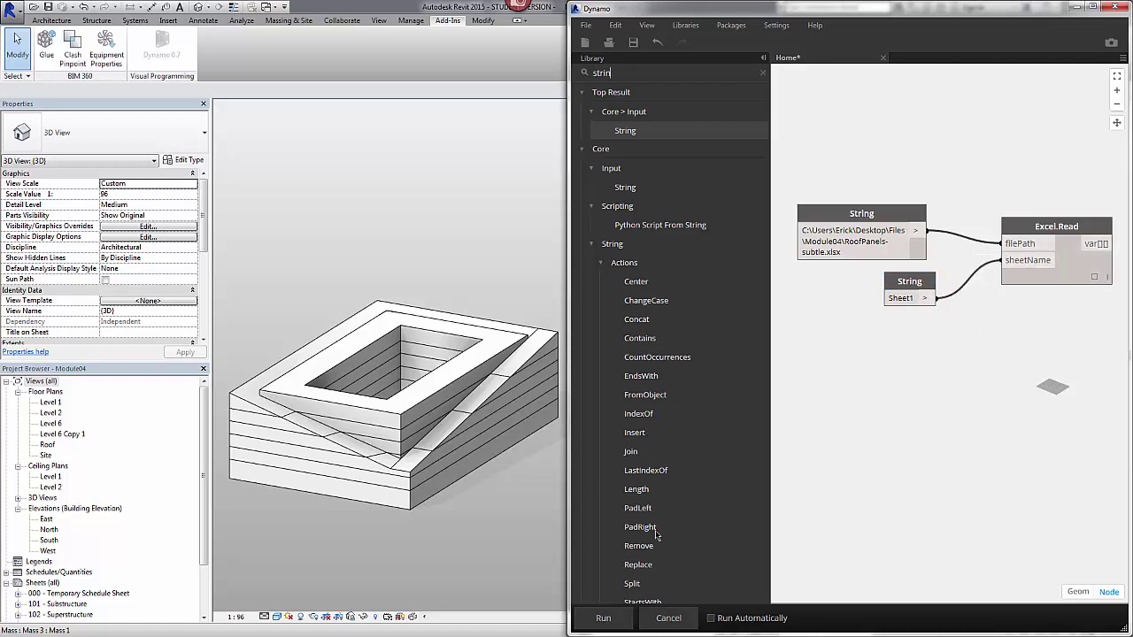
left_click(603, 618)
Expand Excel.Read's preview to show nested lists of four XYZ triples per row.
middle_click_drag(1061, 328, 941, 324)
scroll(942, 323, "down", 1)
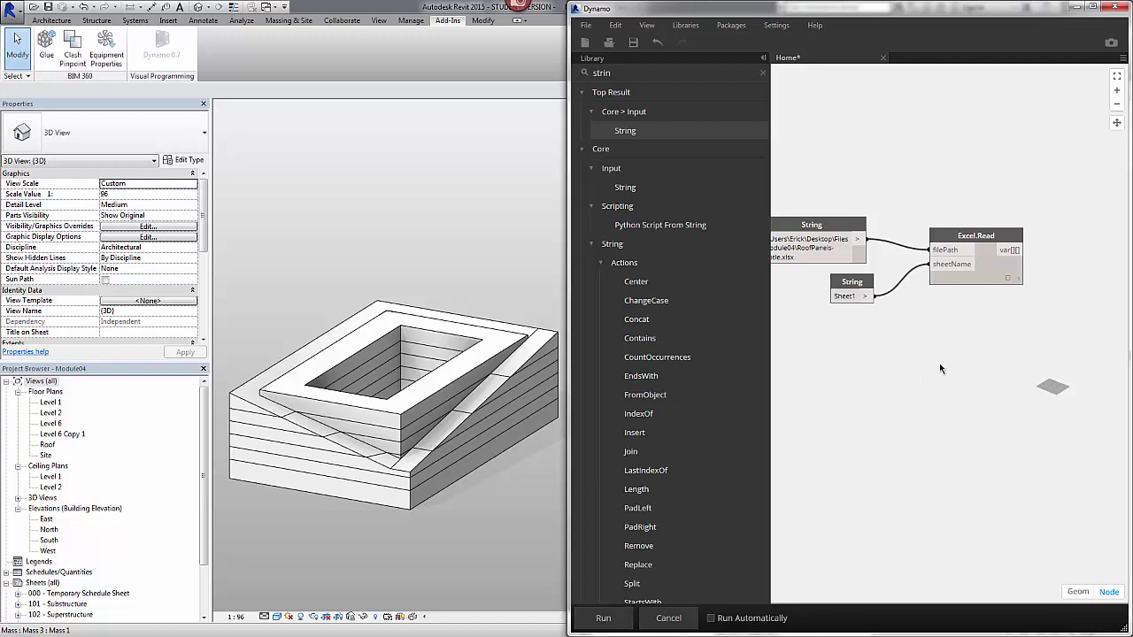
middle_click_drag(939, 363, 974, 340)
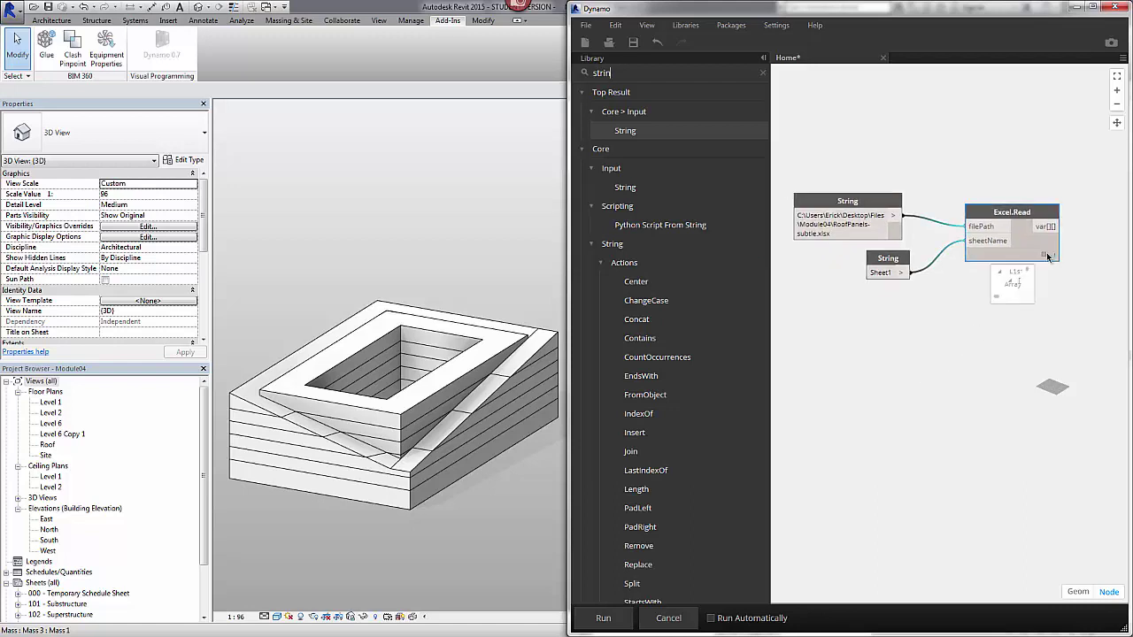
middle_click_drag(1065, 279, 1055, 255)
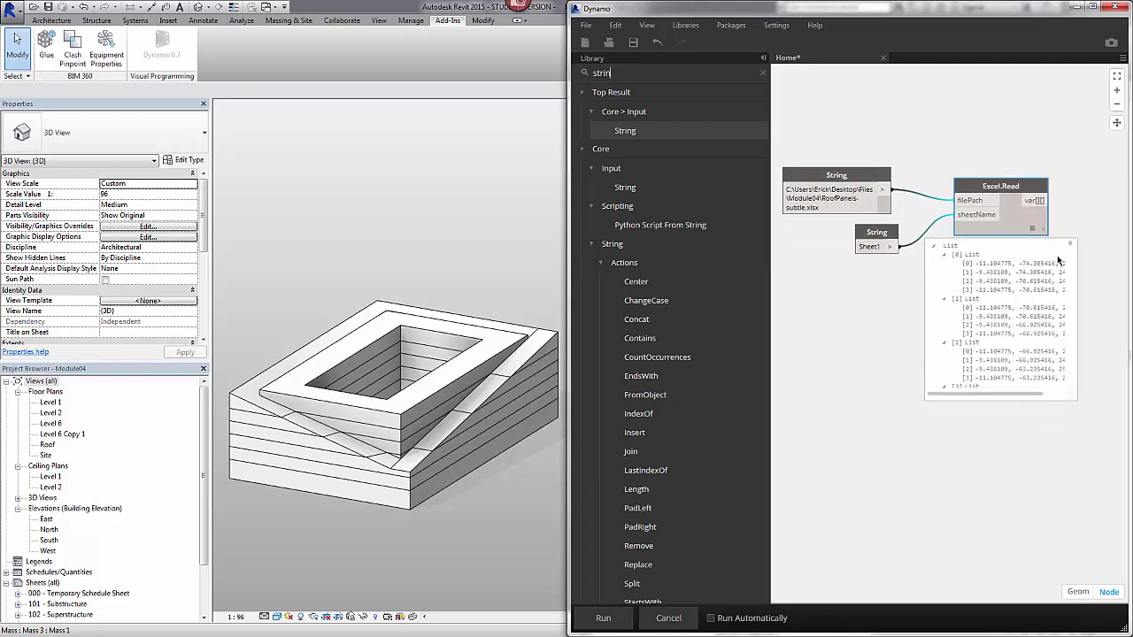
scroll(1019, 255, "up", 2)
scroll(1055, 291, "up", 1)
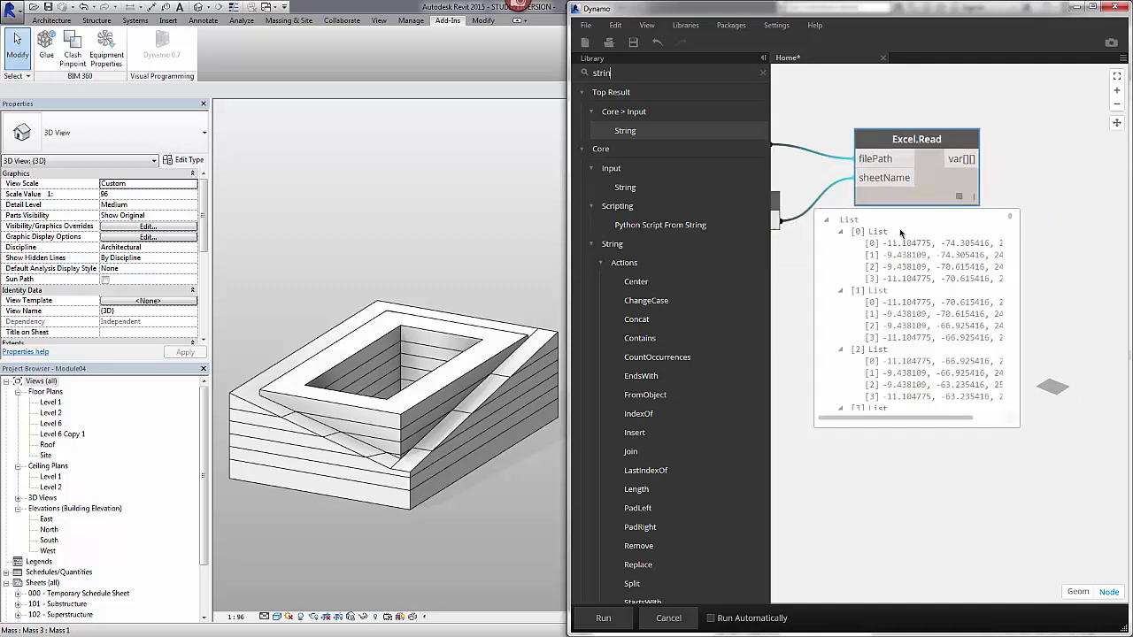